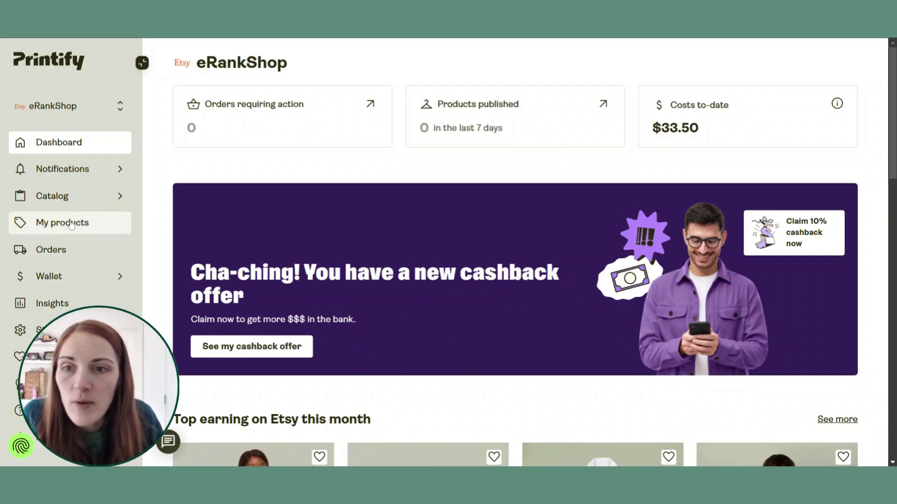
- Go to My Products from the left sidebar to list the shop's products
left_click(56, 228)
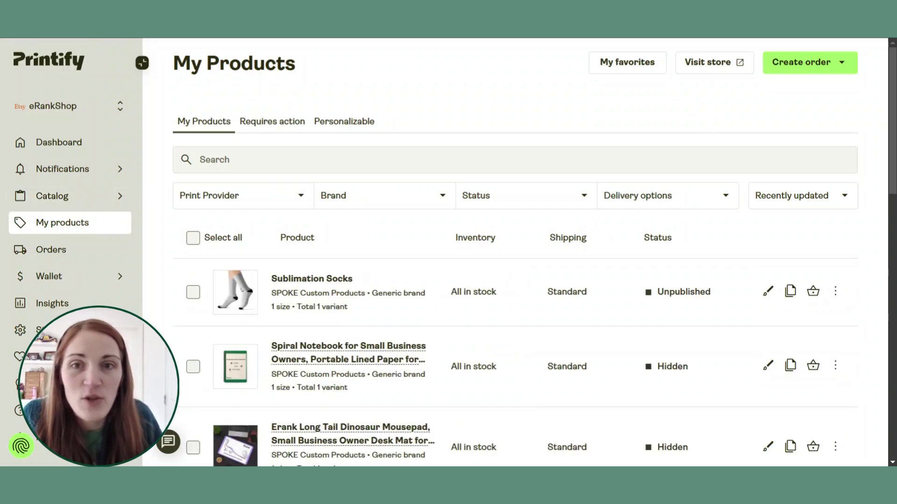
- Scroll to the Personalized eRank Cotton Canvas Tote Bag and duplicate it
scroll(162, 196, "down", 15)
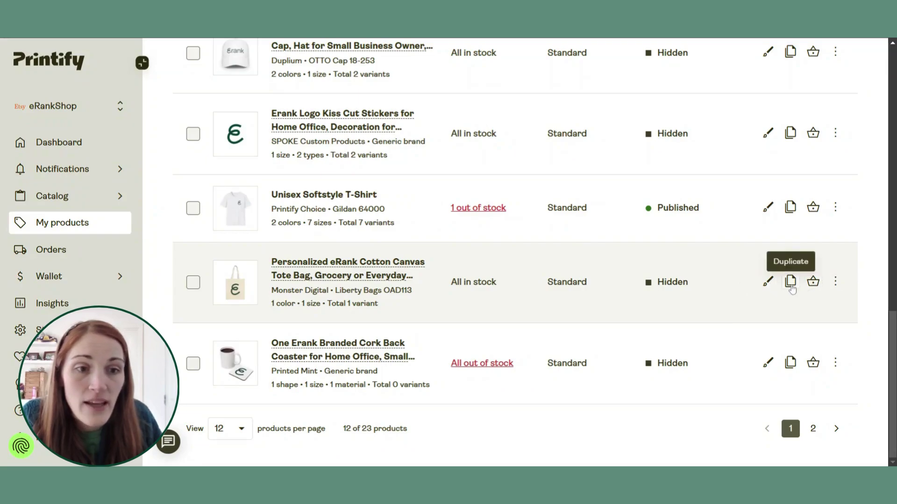
left_click(790, 282)
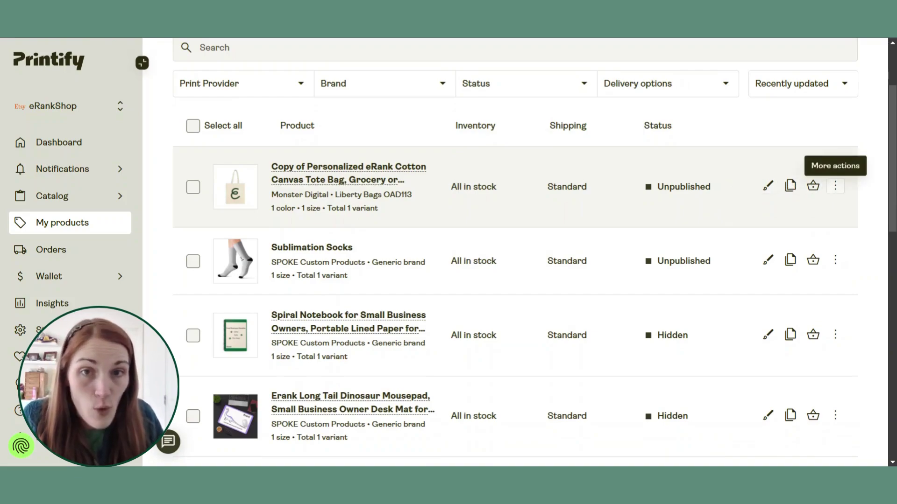
- Enable and save personalization on the 'Copy of Personalized eRank' tote bag
left_click(836, 187)
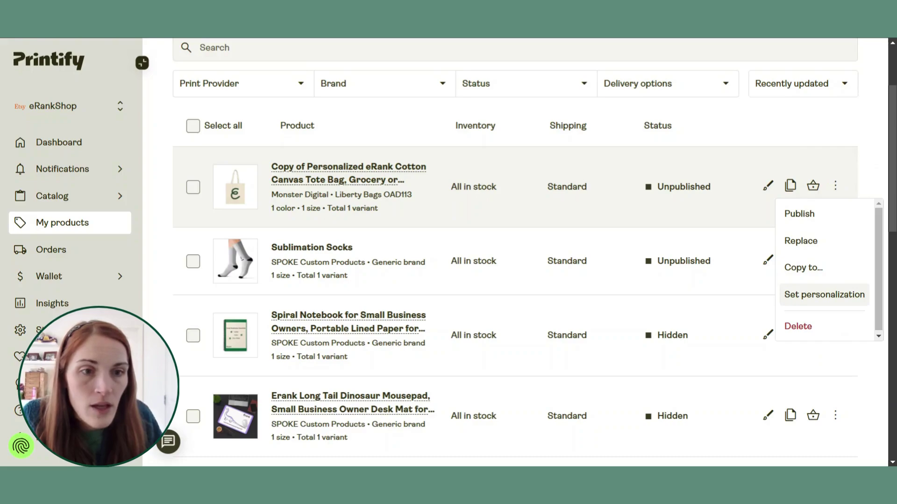
left_click(824, 295)
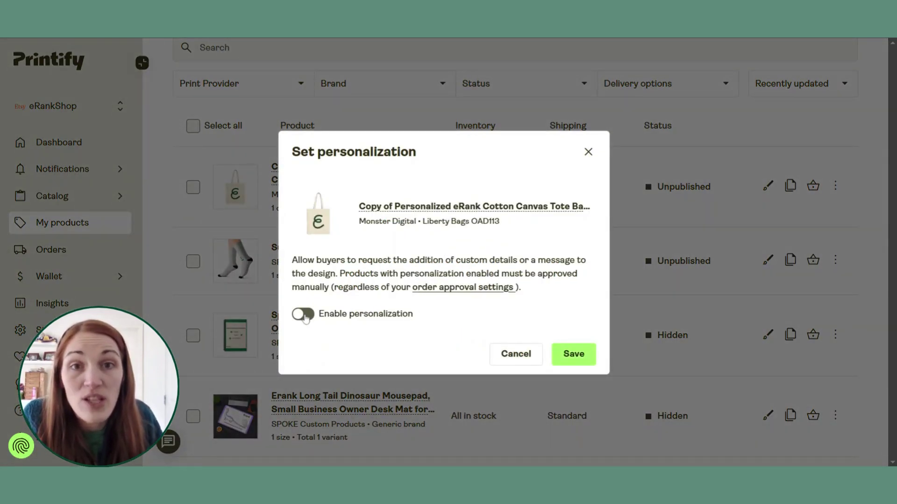
left_click(304, 318)
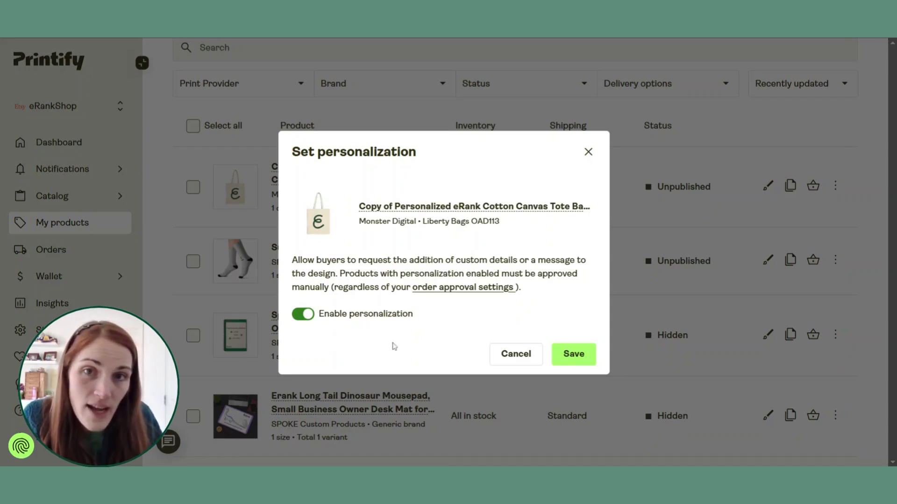
left_click(578, 357)
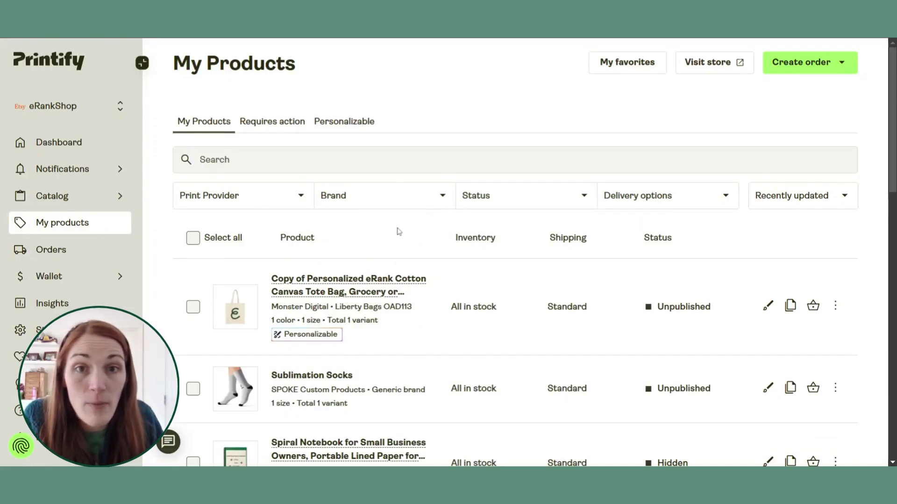
scroll(398, 232, "down", 1)
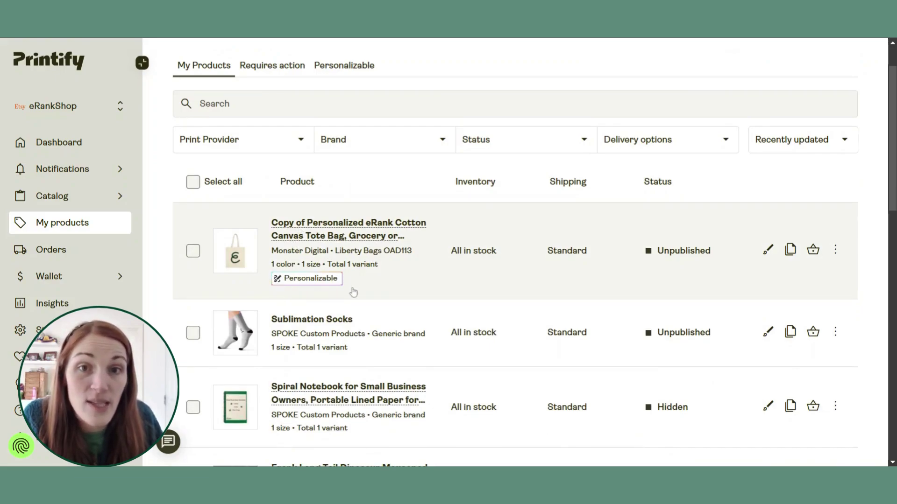
scroll(367, 286, "up", 1)
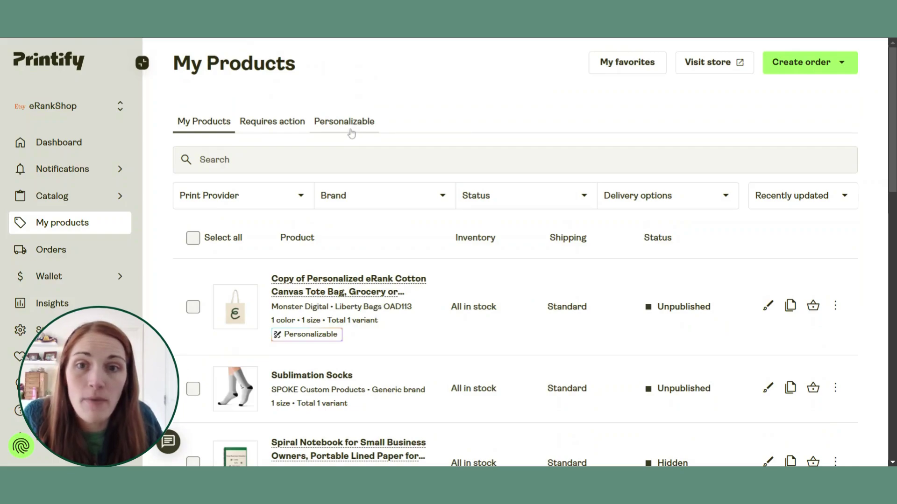
left_click(345, 130)
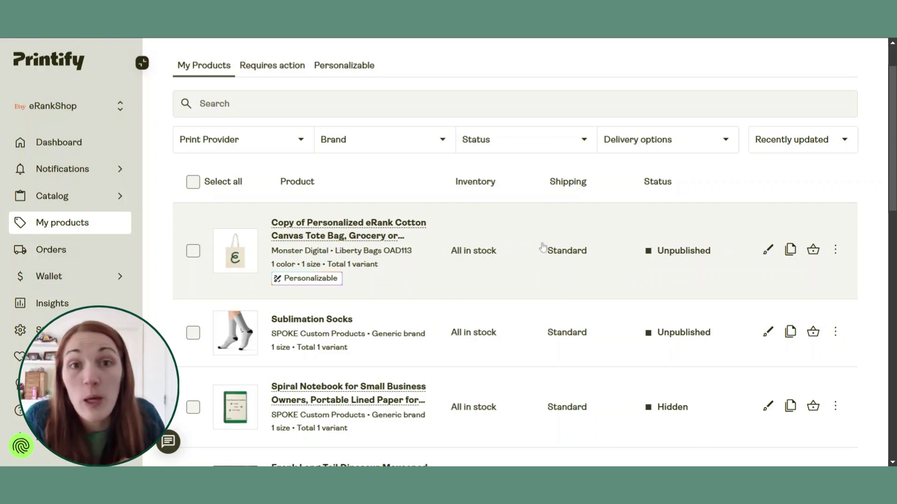
- Open the copied tote's design editor and select the green e logo
left_click(767, 250)
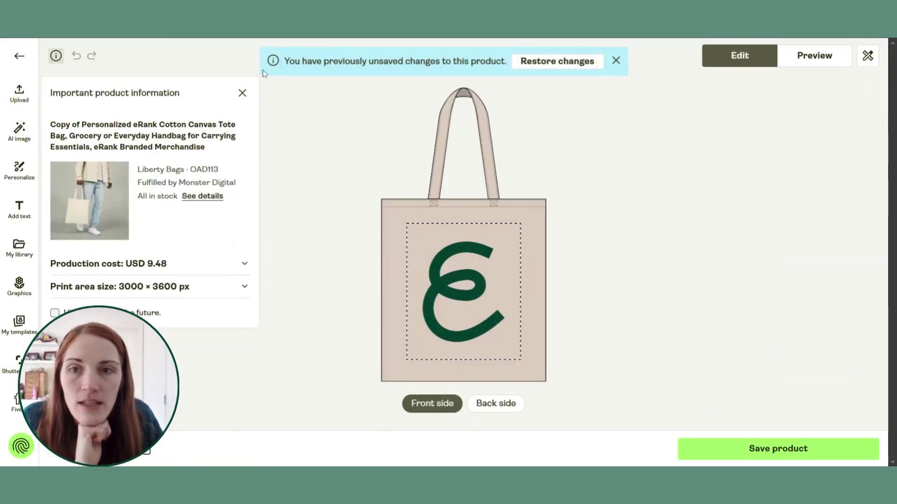
left_click(243, 93)
left_click(476, 308)
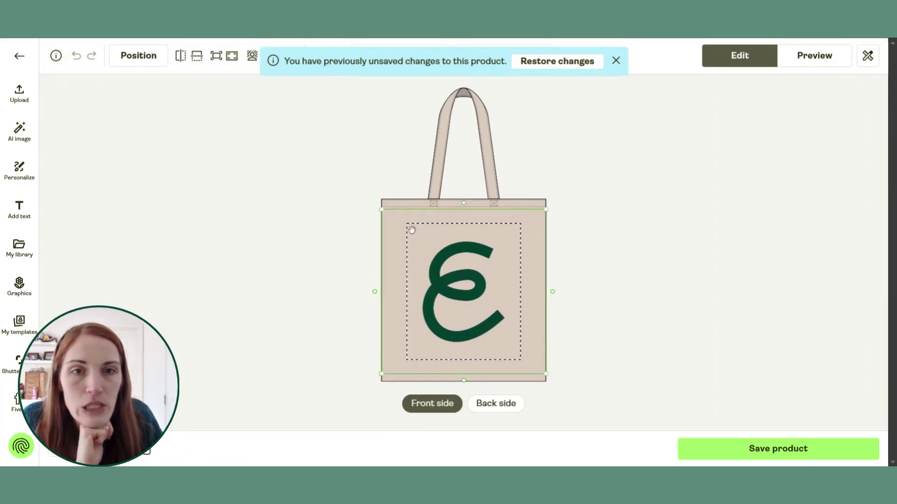
- Shrink the e logo and reposition it lower and centred, leaving space above
left_click_drag(381, 214, 444, 259)
left_click_drag(512, 288, 484, 289)
left_click(615, 61)
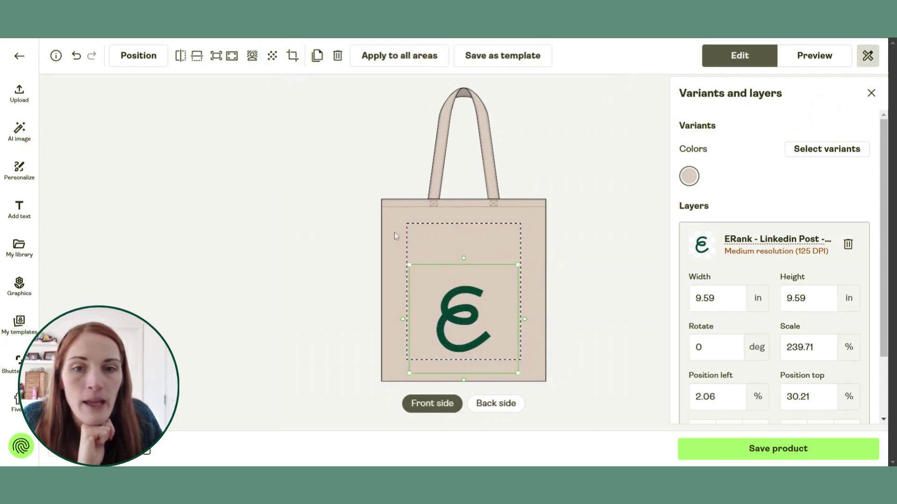
left_click(396, 236)
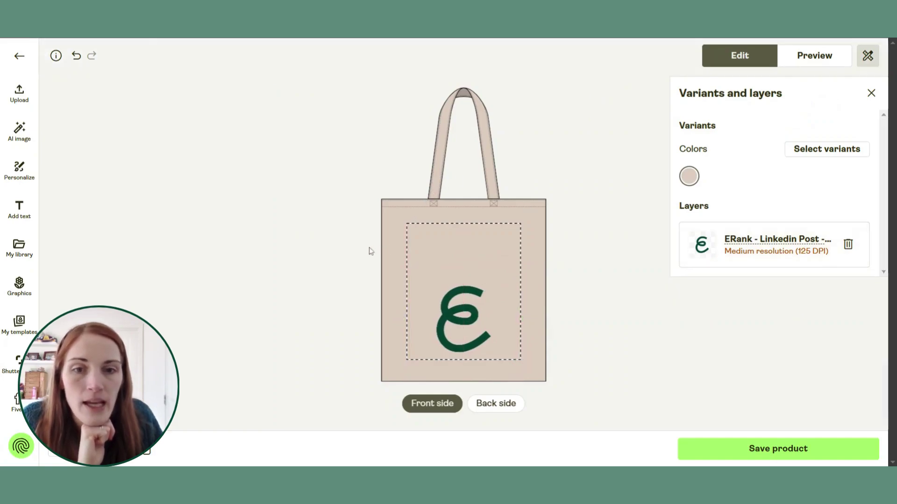
left_click(20, 172)
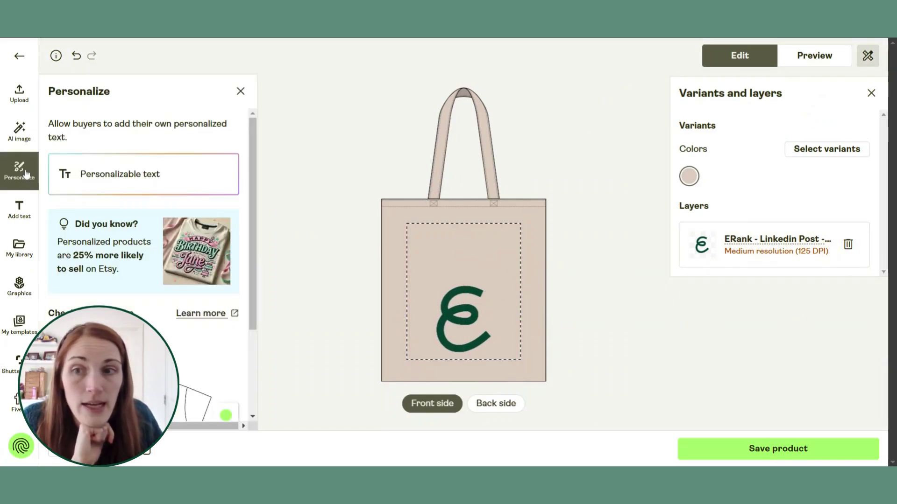
- Add a personalizable text layer above the e logo containing a sample buyer name
left_click(135, 182)
left_click_drag(417, 299, 438, 243)
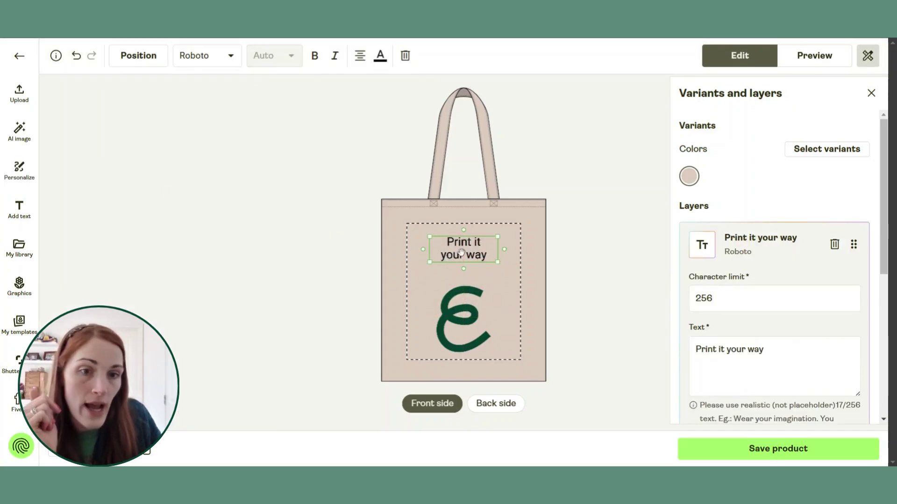
left_click(764, 229)
left_click_drag(764, 230, 695, 230)
type("Jessica")
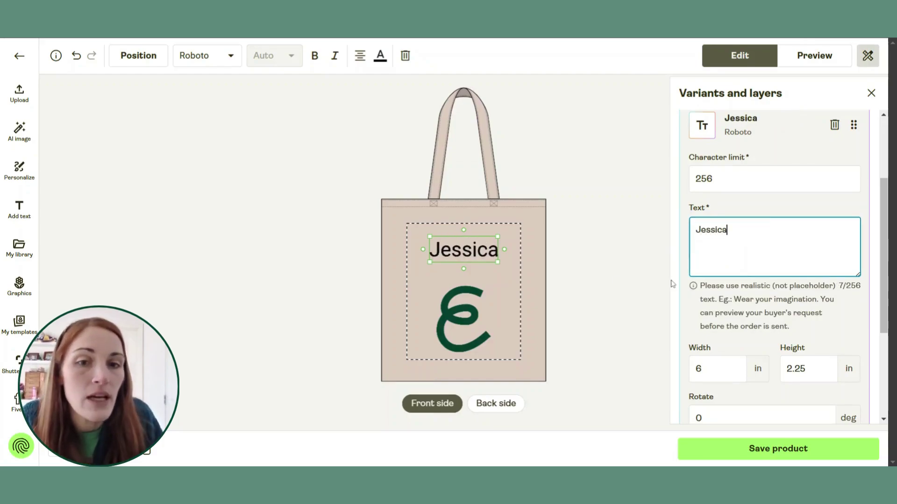
- Reselect the name text and review its layer settings (Roboto, 6 × 2.25 in)
left_click(533, 236)
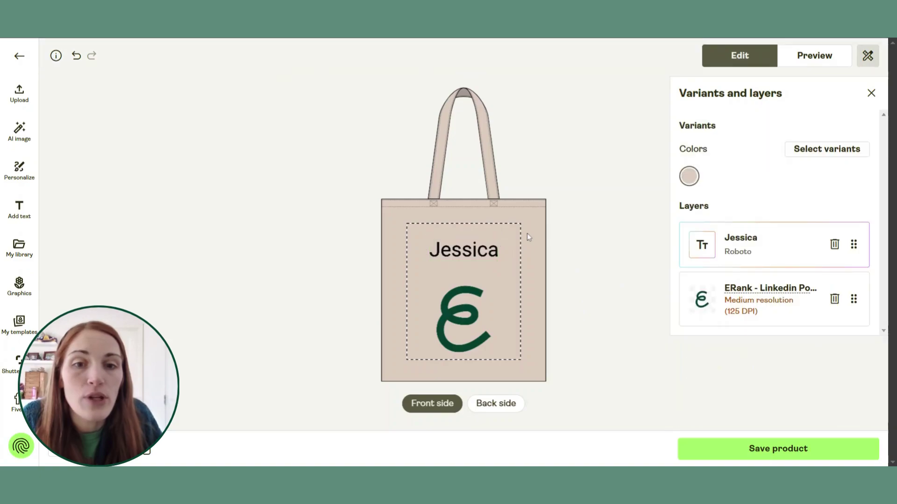
left_click(473, 250)
left_click(532, 245)
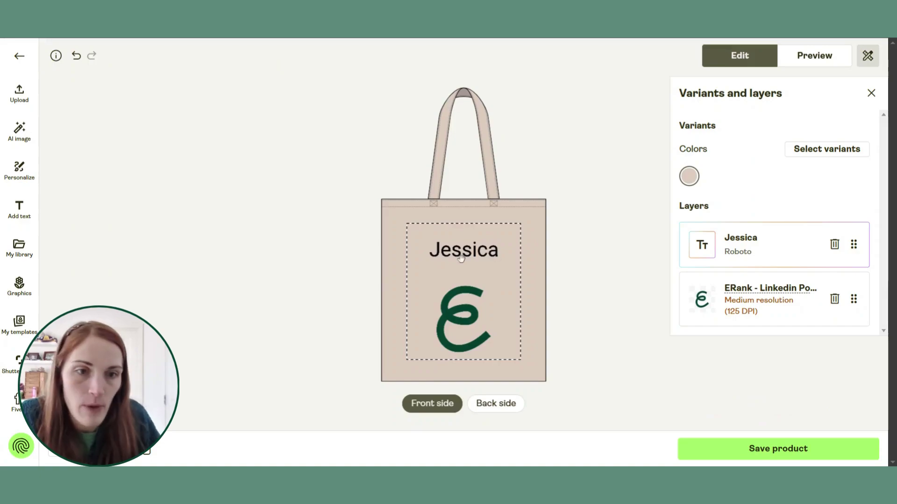
left_click(761, 251)
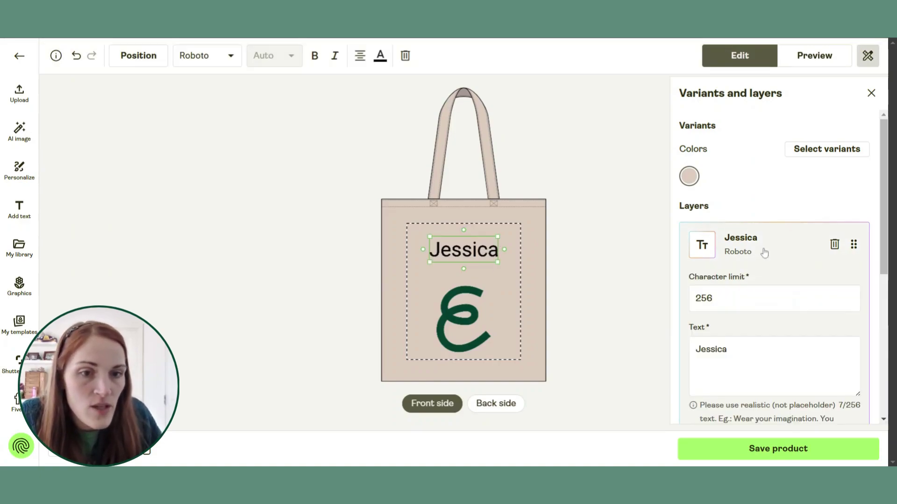
scroll(776, 278, "down", 4)
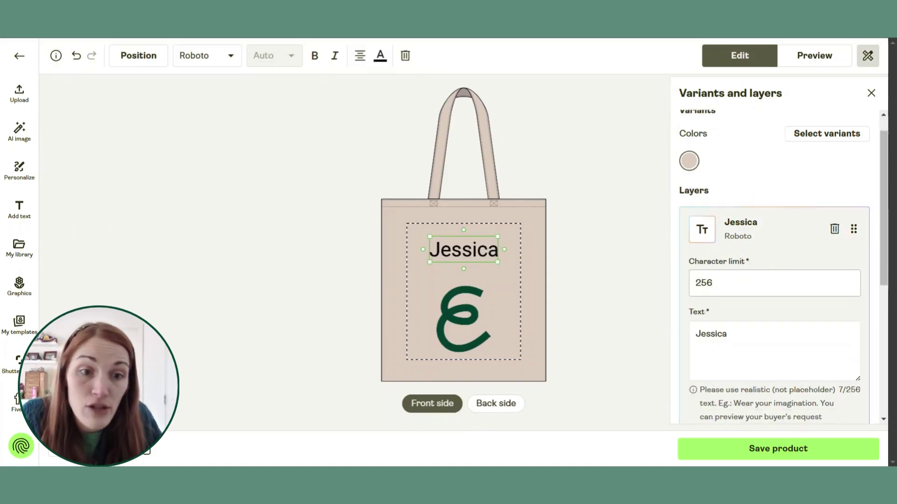
scroll(766, 243, "down", 1)
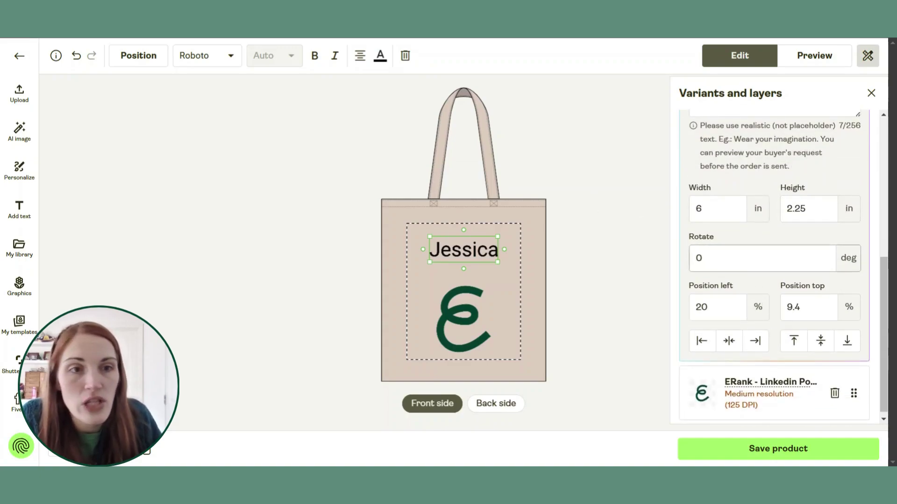
- Save the tote design and review the Personalization section's buyer instructions and 256-character limit
left_click(773, 449)
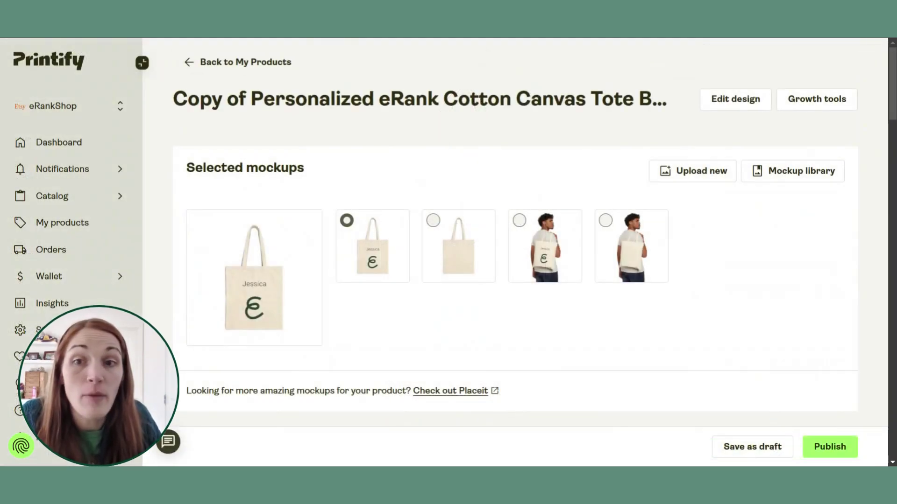
scroll(479, 298, "down", 1)
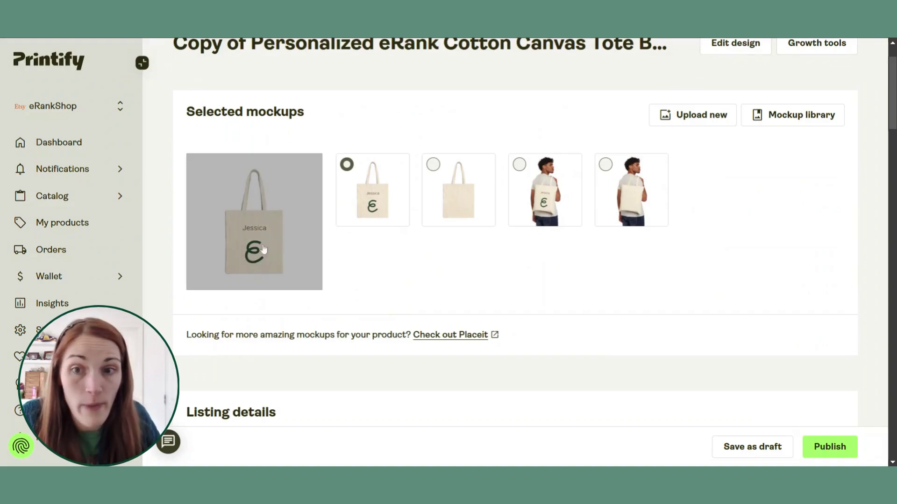
scroll(437, 237, "down", 2)
scroll(433, 233, "down", 10)
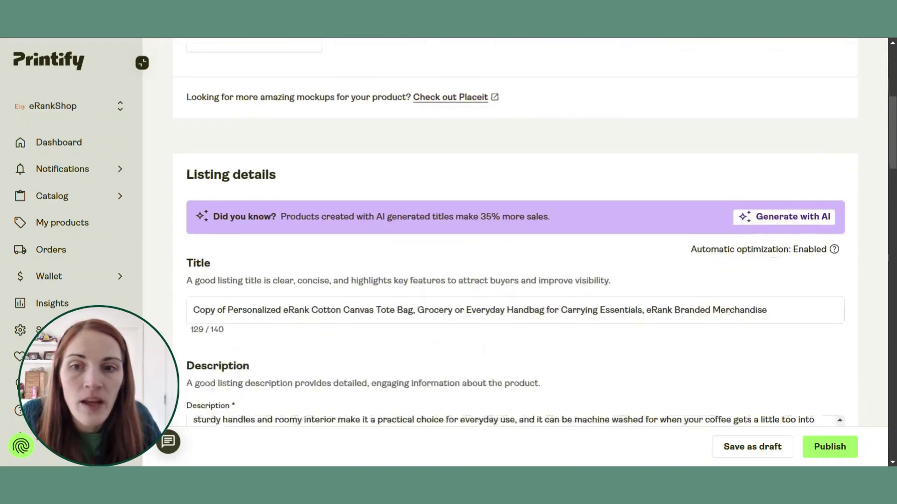
scroll(433, 230, "down", 1)
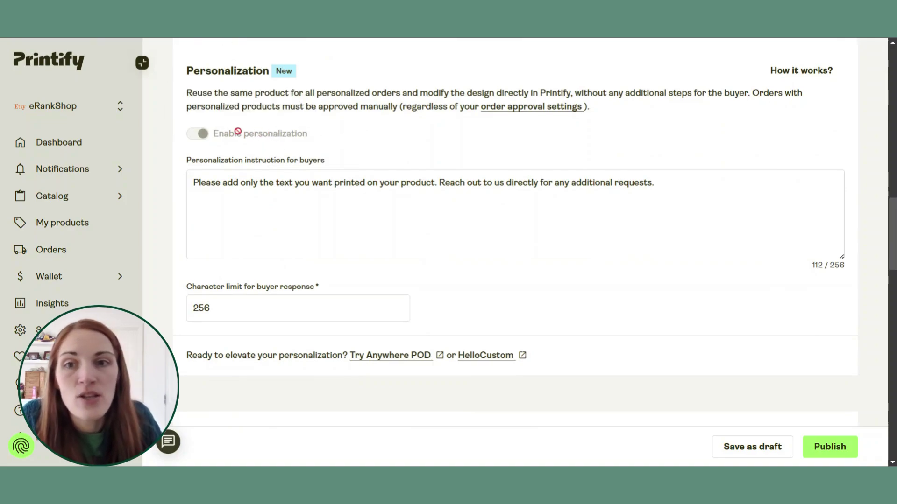
mouse_move(236, 133)
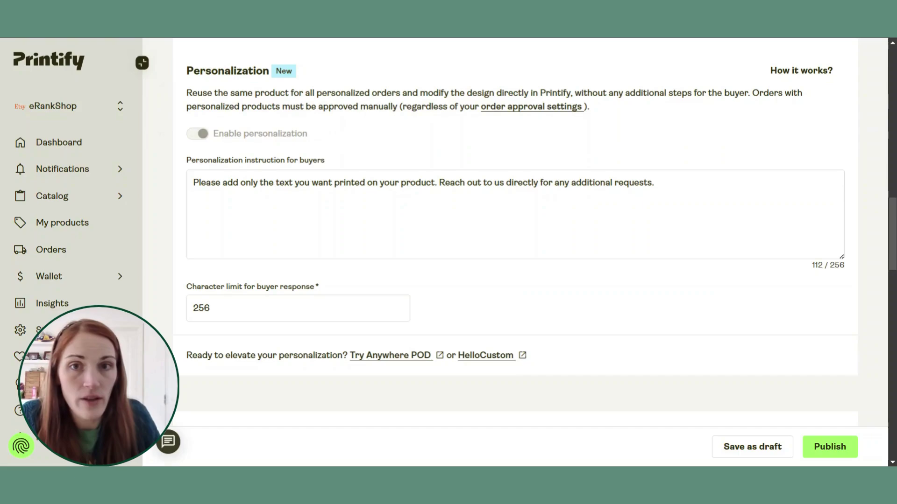
scroll(411, 215, "up", 1)
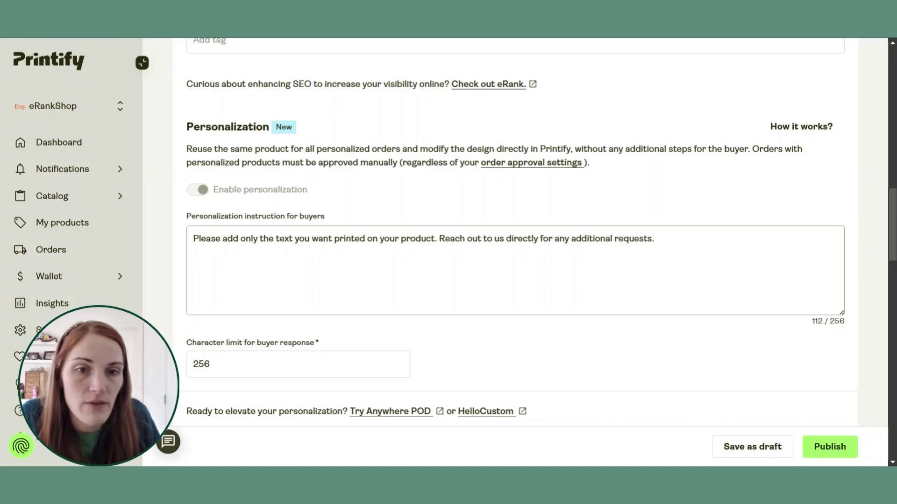
scroll(513, 234, "down", 1)
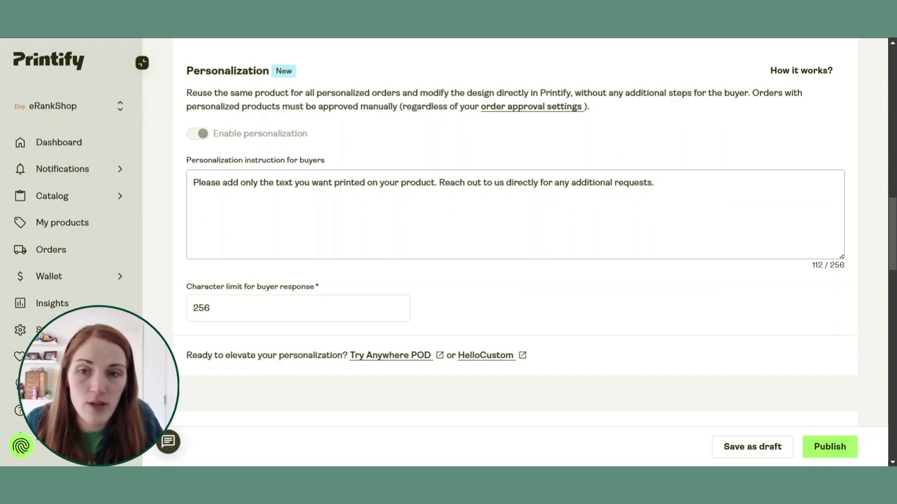
- Set the personalization character limit to 20 and publish the tote copy
double_click(201, 308)
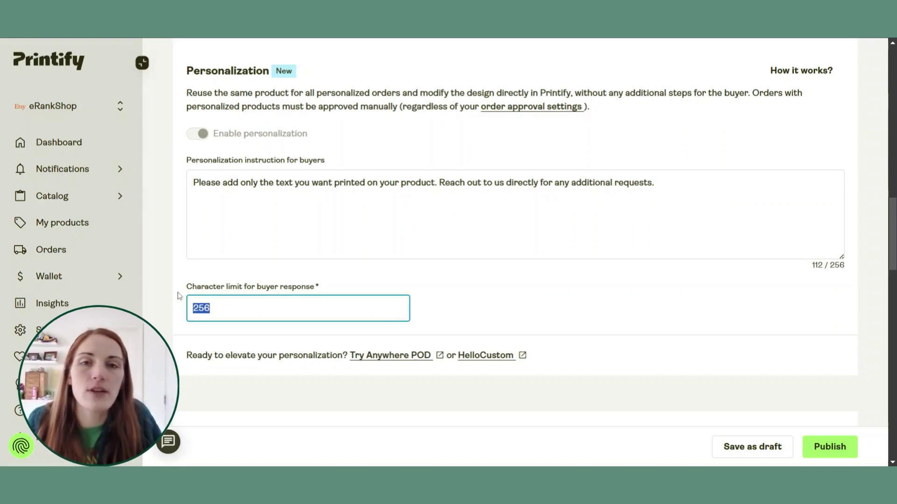
type("20")
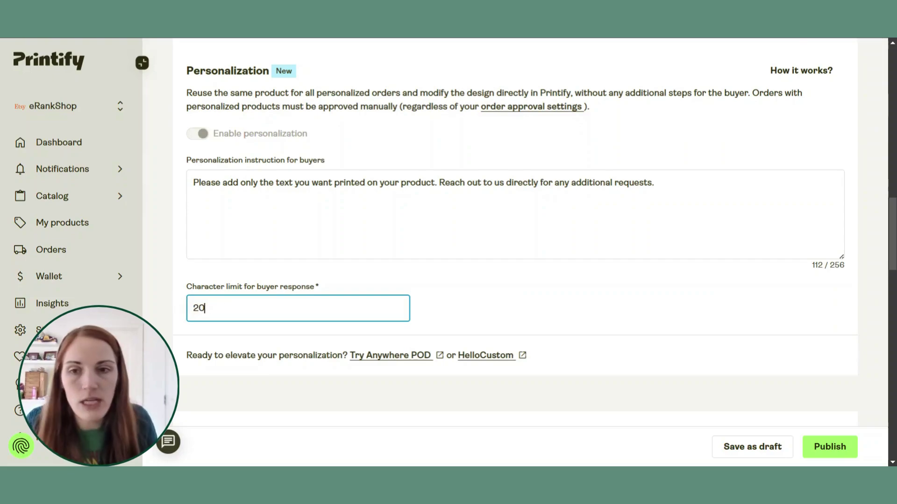
left_click(452, 308)
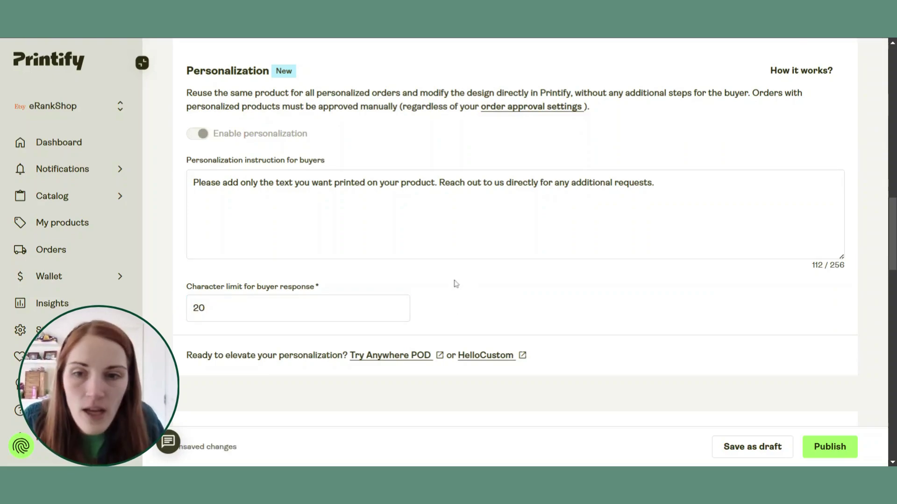
scroll(456, 284, "down", 1)
scroll(462, 238, "up", 1)
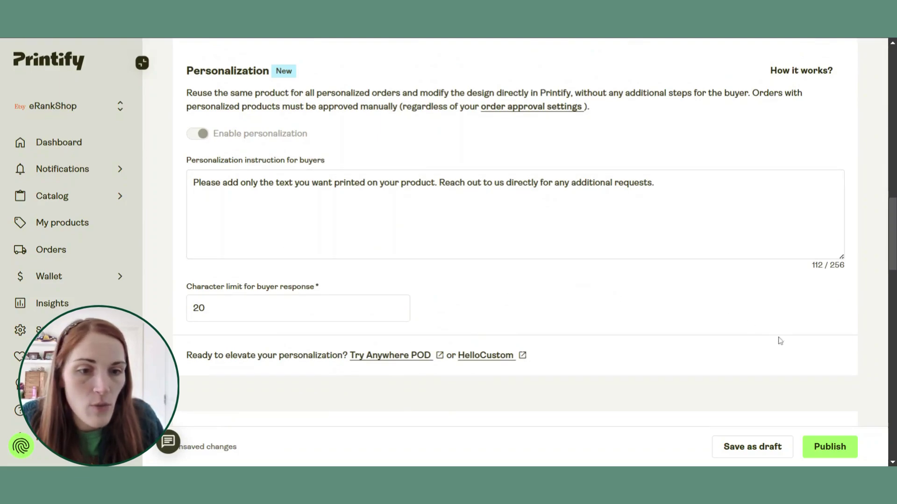
left_click(836, 456)
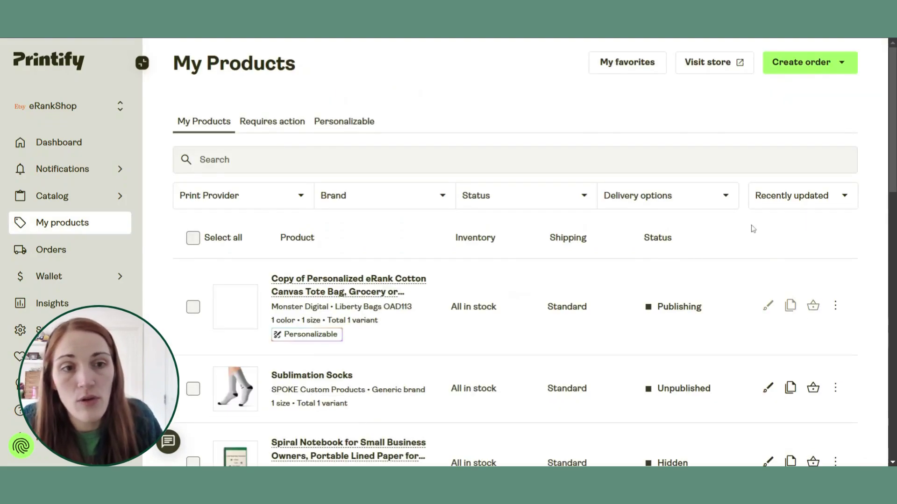
scroll(738, 227, "down", 1)
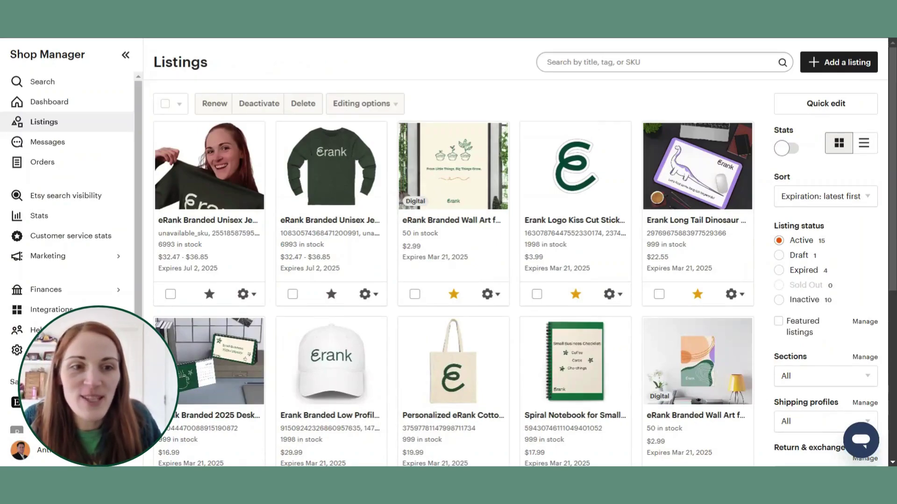
- Filter Etsy listings to Draft status, showing the copied tote at $19.99 with 999 in stock
left_click(779, 255)
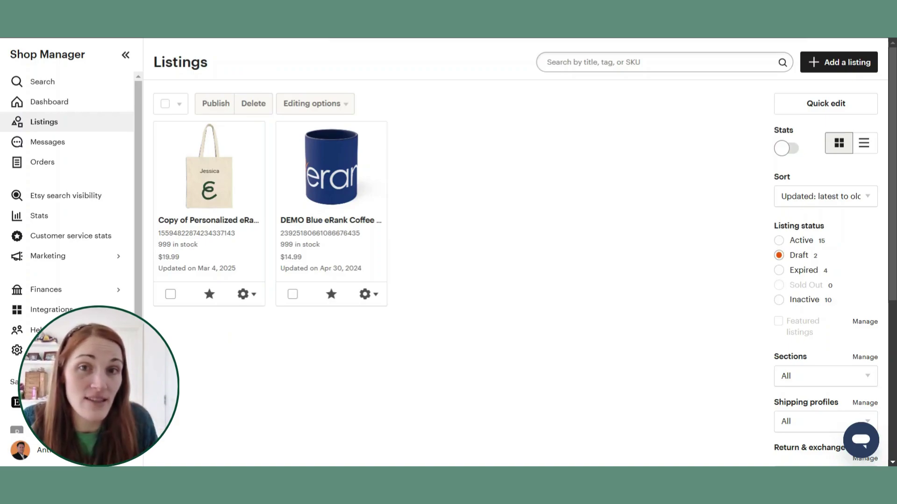
- Open the copied tote draft and check its buyer instructions and 20-character limit
left_click(213, 222)
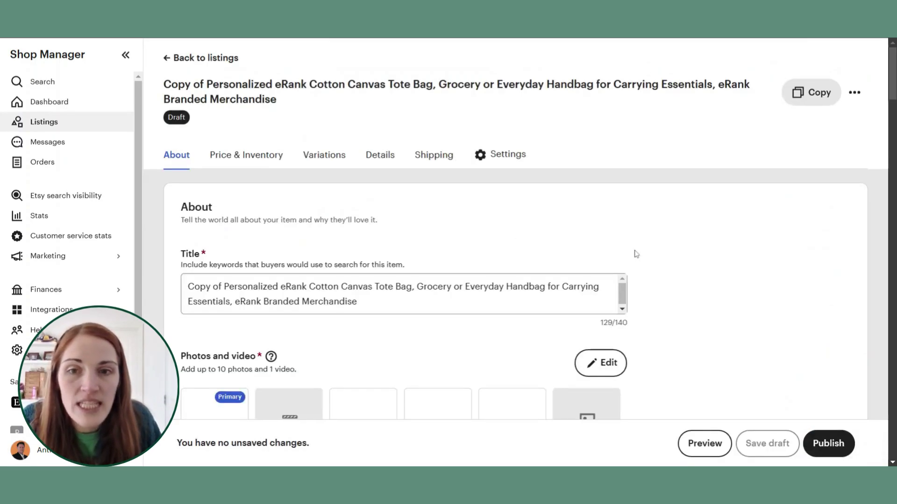
scroll(699, 237, "down", 5)
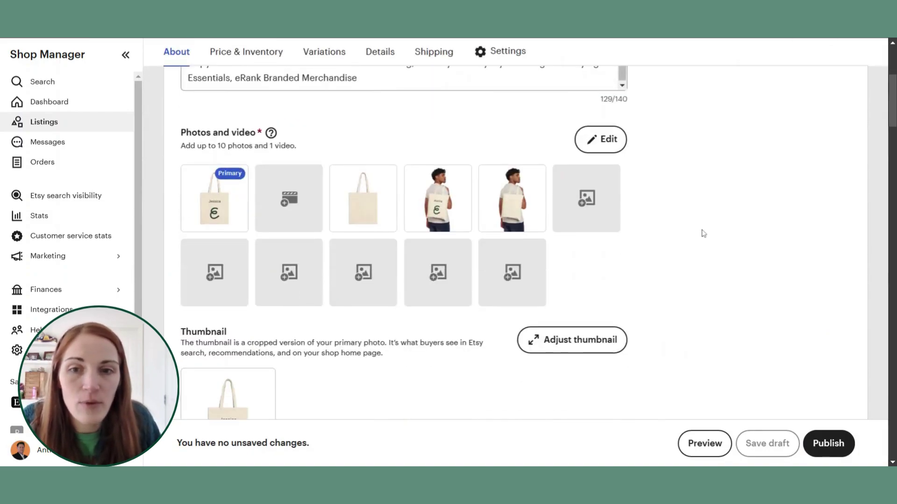
scroll(574, 217, "down", 10)
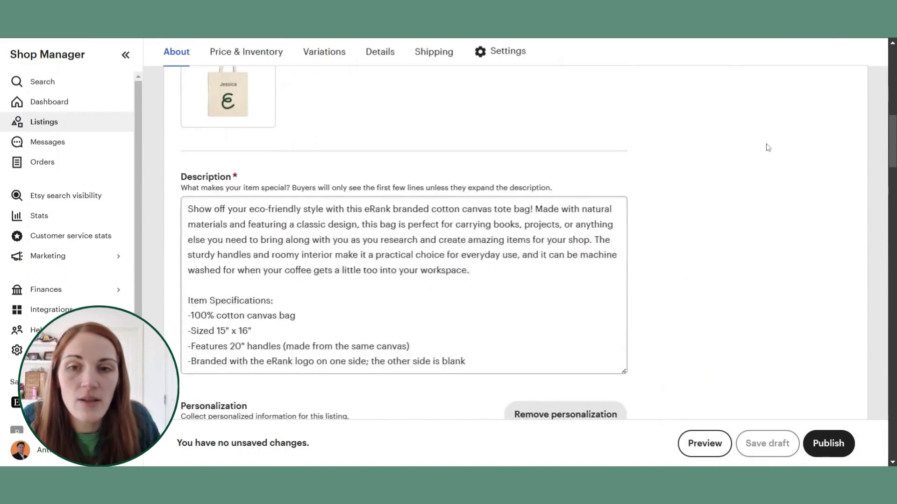
scroll(676, 172, "up", 1)
scroll(676, 172, "down", 5)
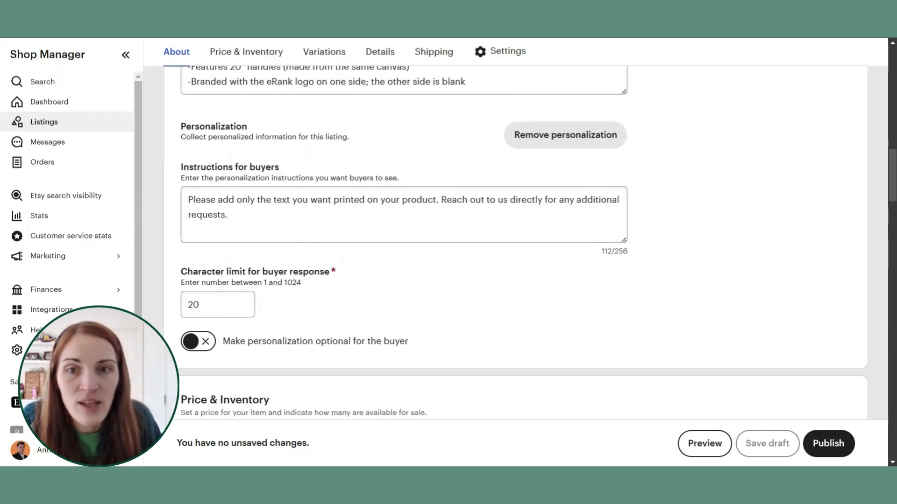
left_click(228, 214)
key("ctrl+a")
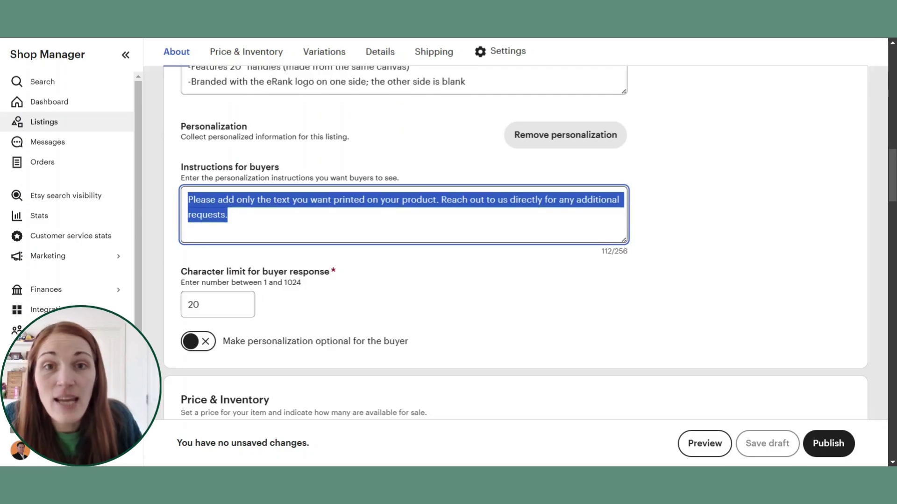
left_click(228, 215)
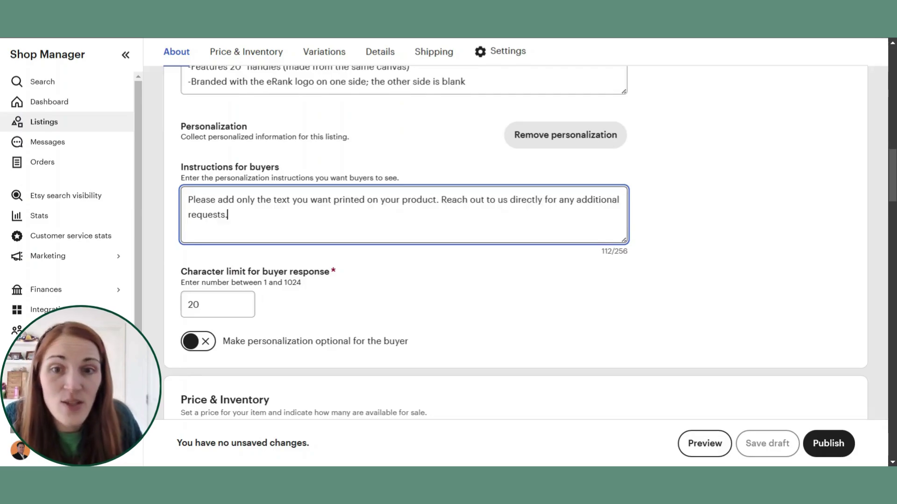